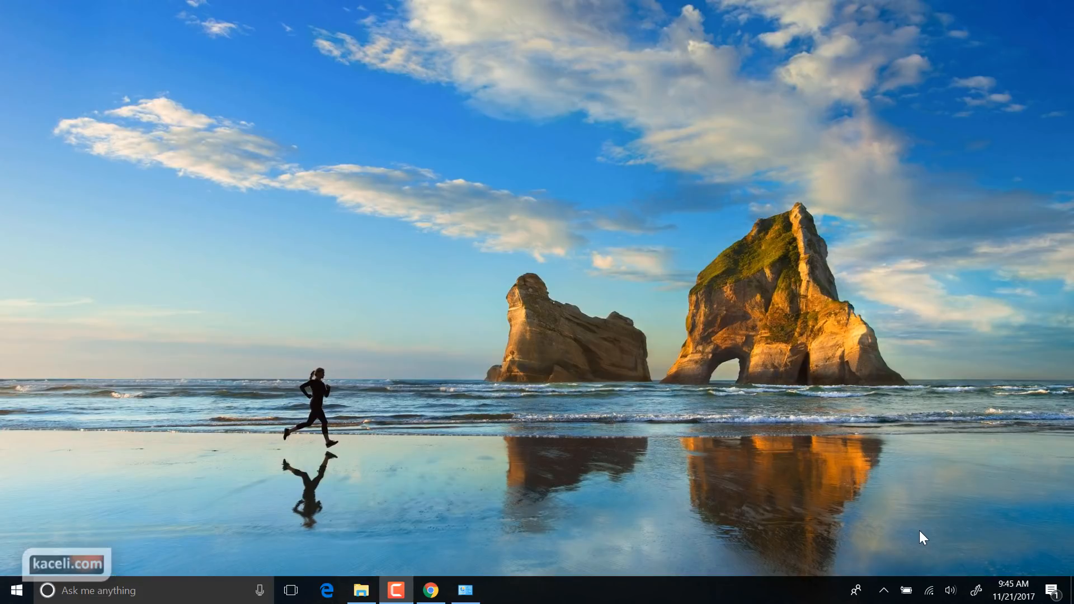
# Step: Launch Outlook 2016 from the Windows 10 search box by typing 'ou'
pyautogui.click(143, 593)
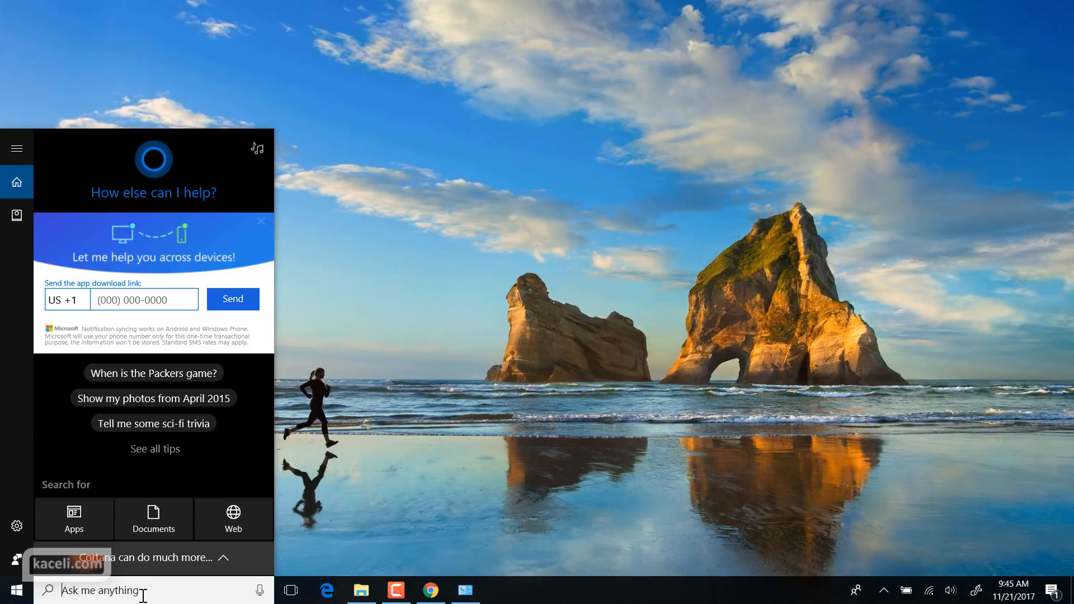
pyautogui.write('ou')
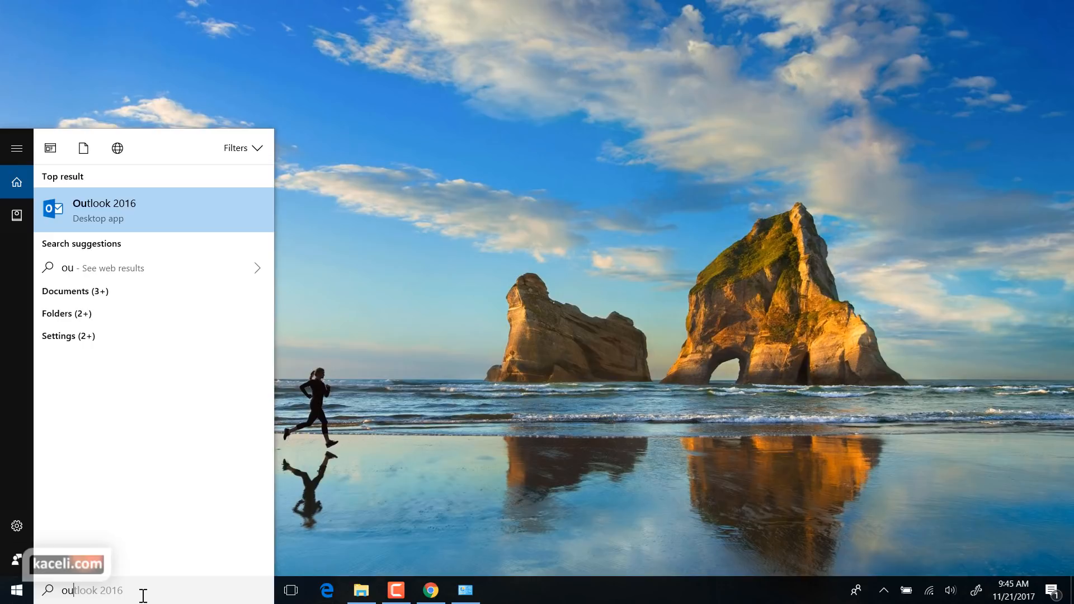
pyautogui.press('Return')
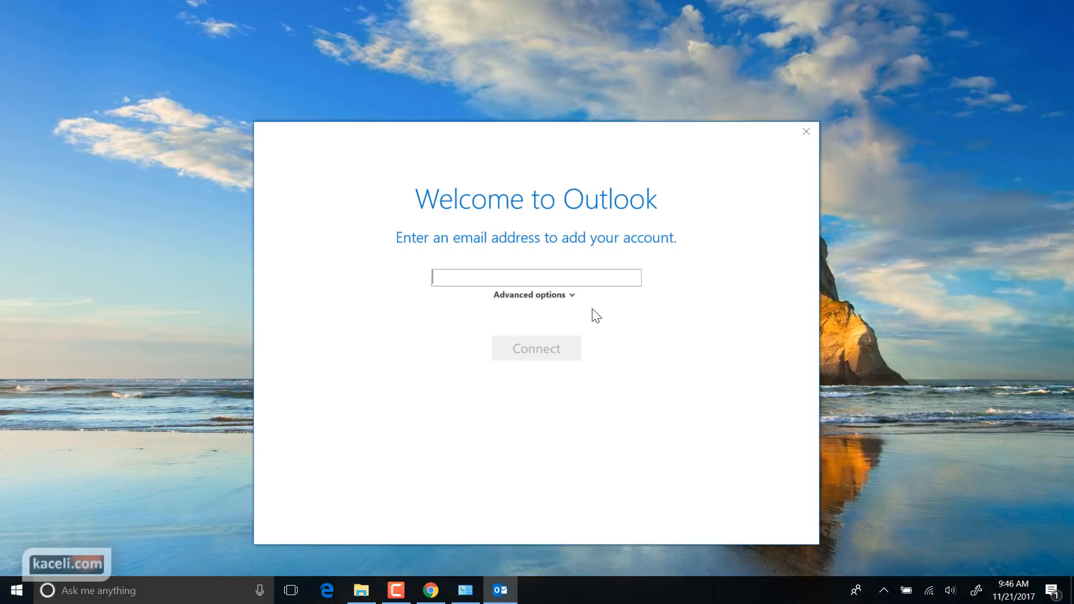
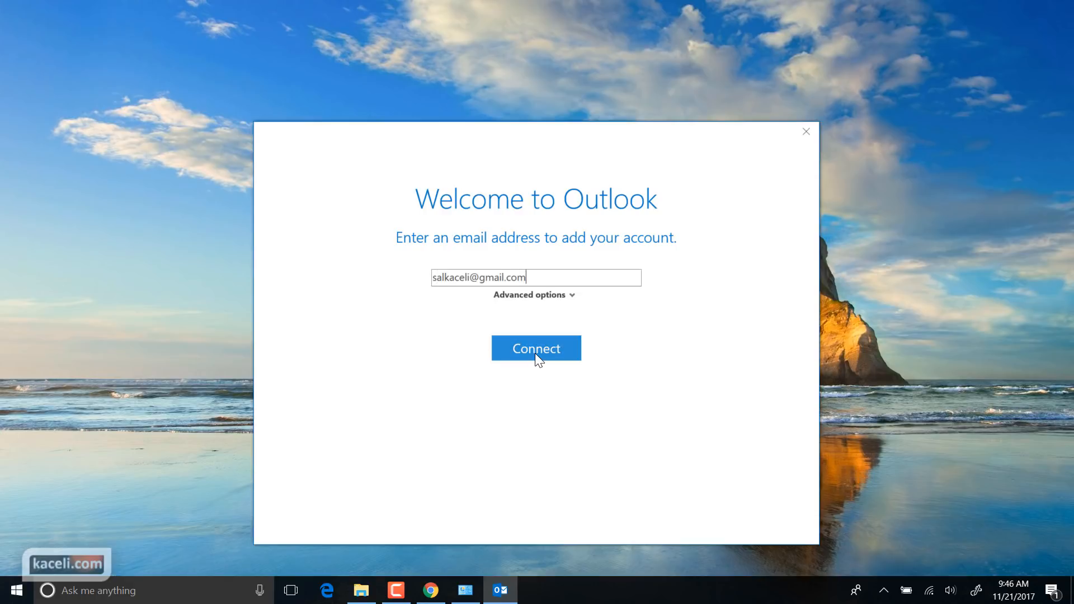
# Step: Enter the Gmail address and account password in Outlook's setup, then bring the Gmail inbox forward in Chrome
pyautogui.click(535, 353)
pyautogui.write('***********')
pyautogui.press('Return')
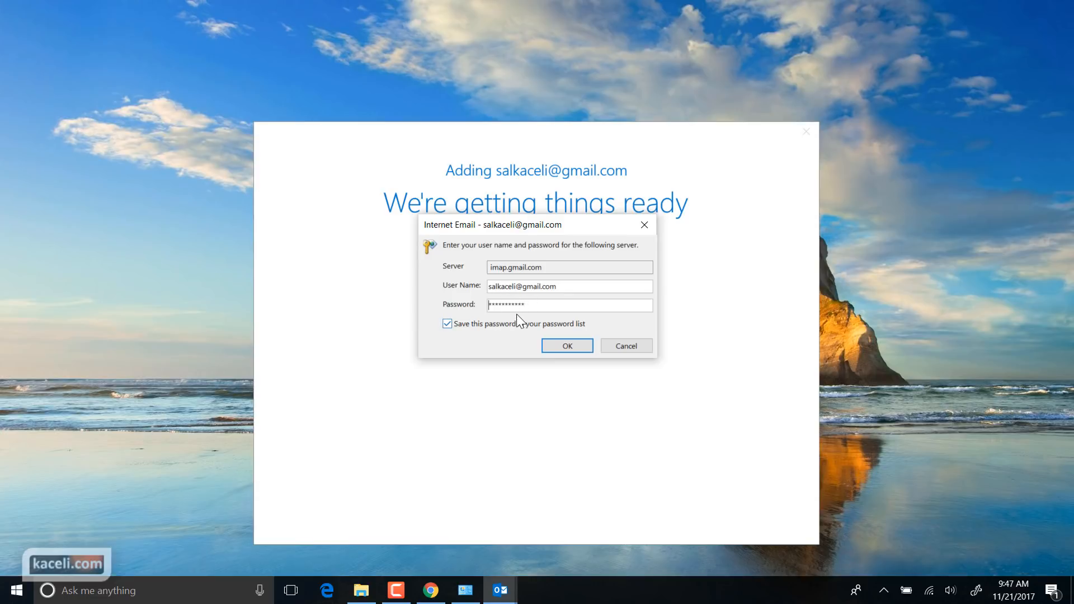
pyautogui.click(431, 590)
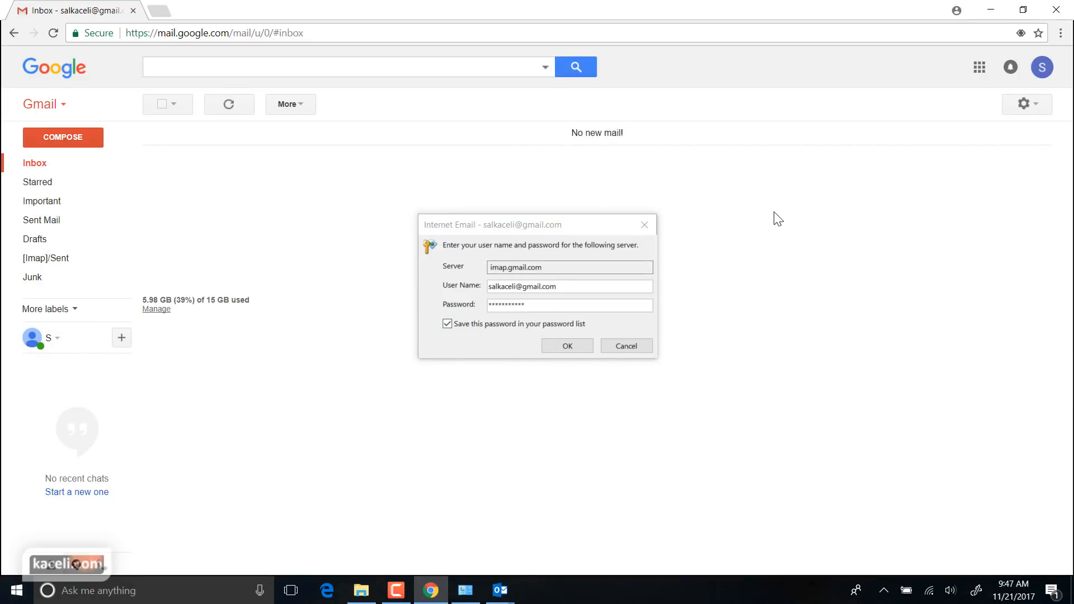
# Step: Open Gmail Settings from the gear menu, go to Forwarding and POP/IMAP, and confirm IMAP is enabled
pyautogui.click(1037, 108)
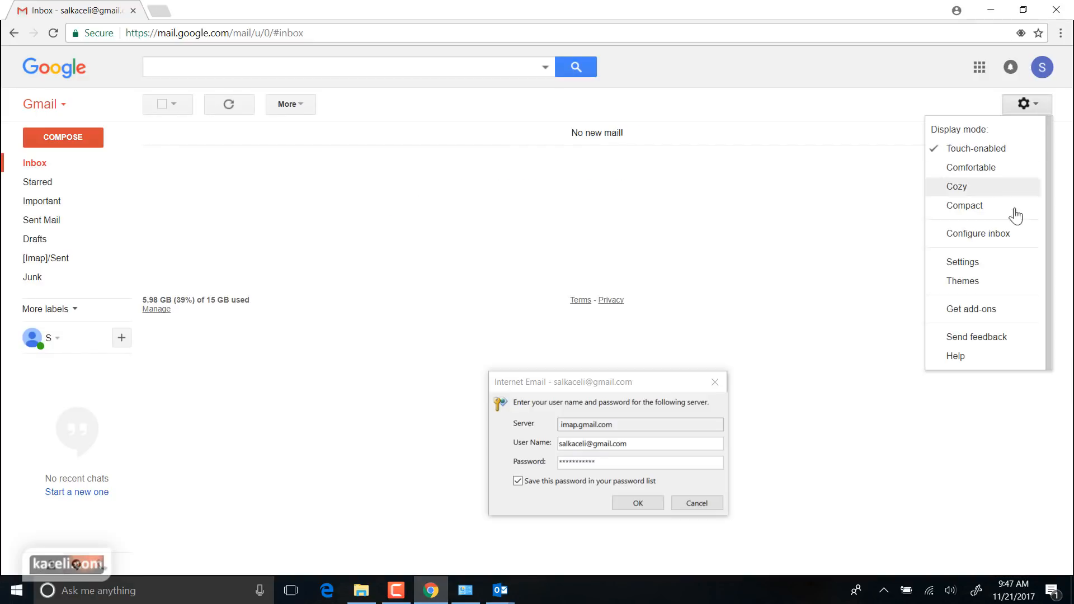
pyautogui.click(971, 266)
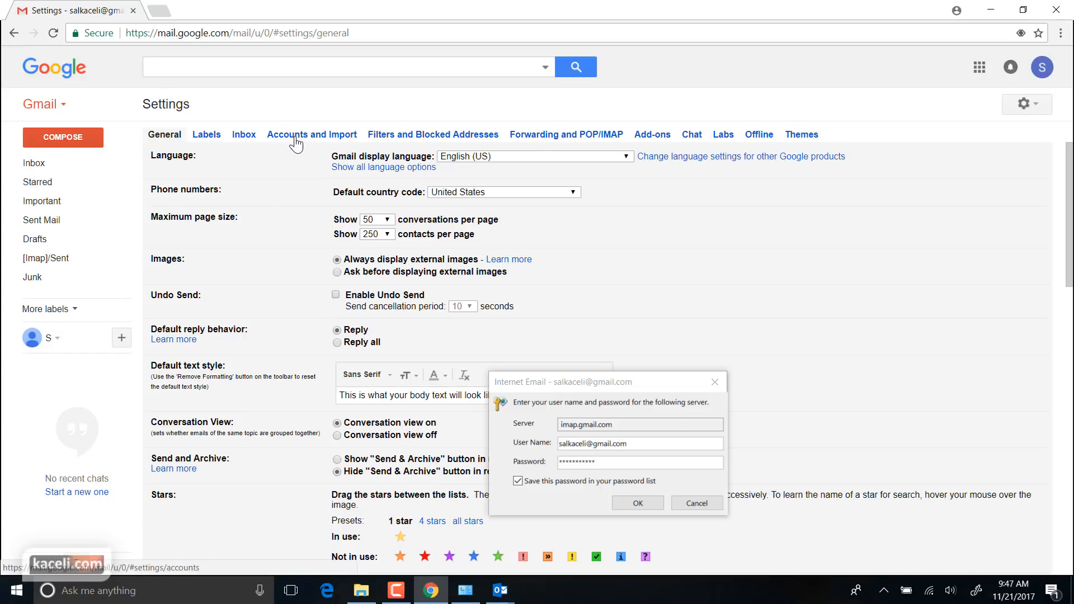
pyautogui.click(539, 139)
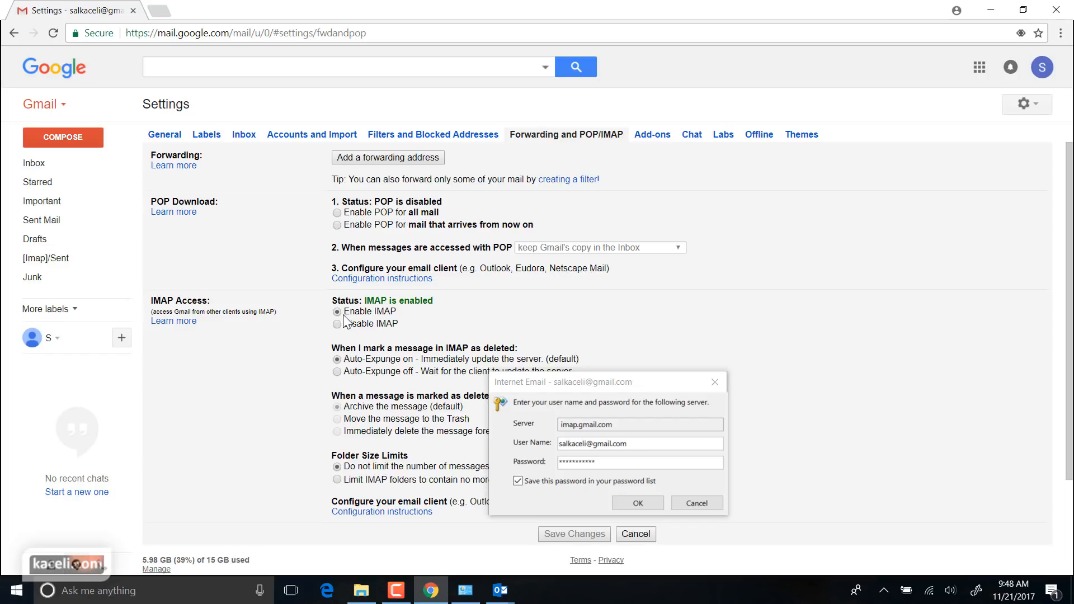
pyautogui.scroll(-2, 470, 313)
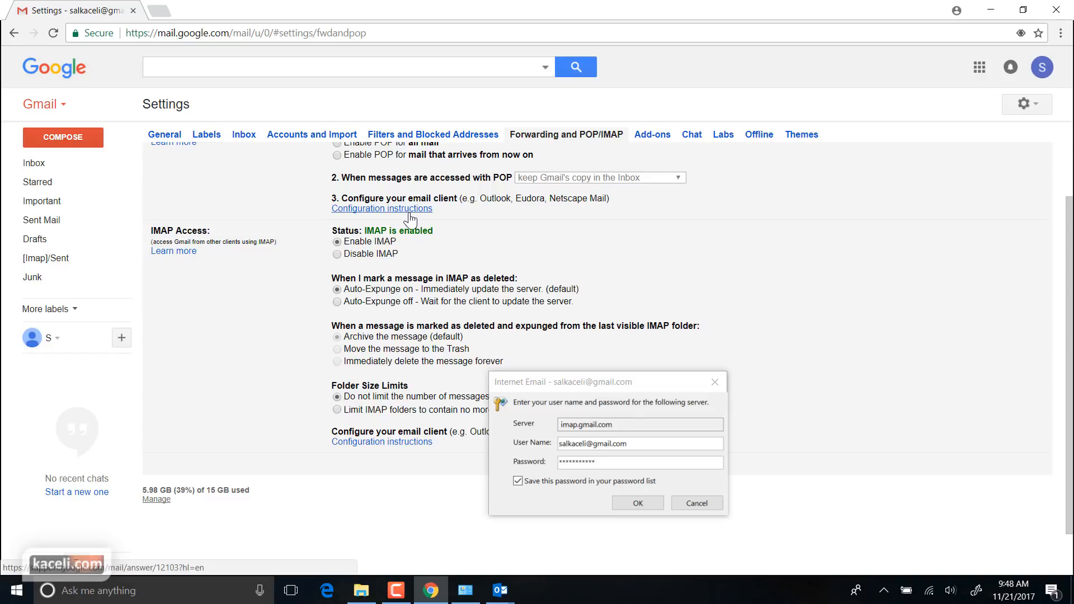
pyautogui.scroll(2, 448, 242)
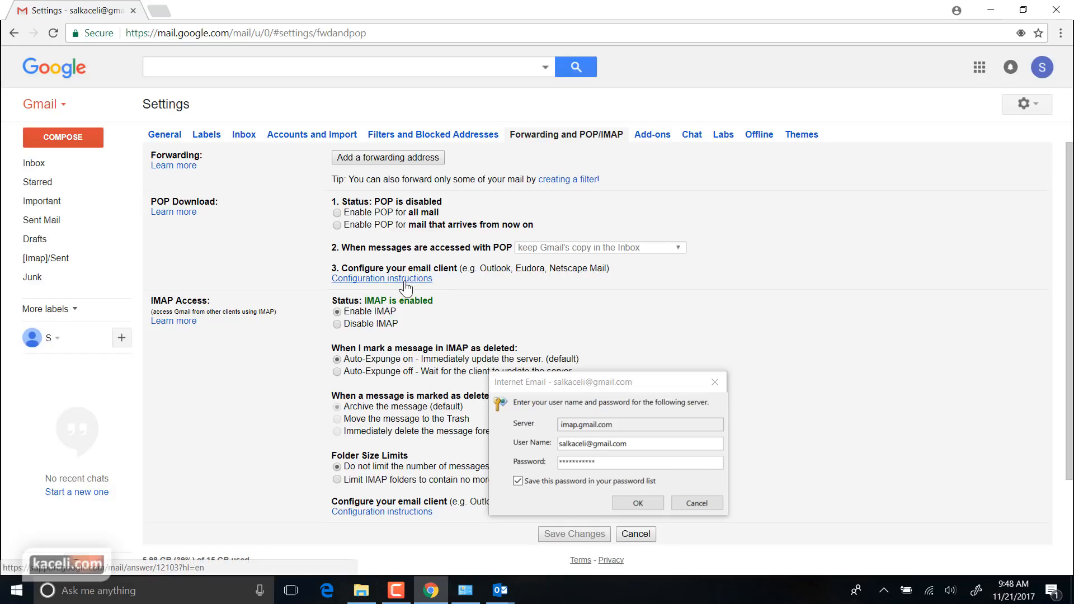
pyautogui.click(405, 280)
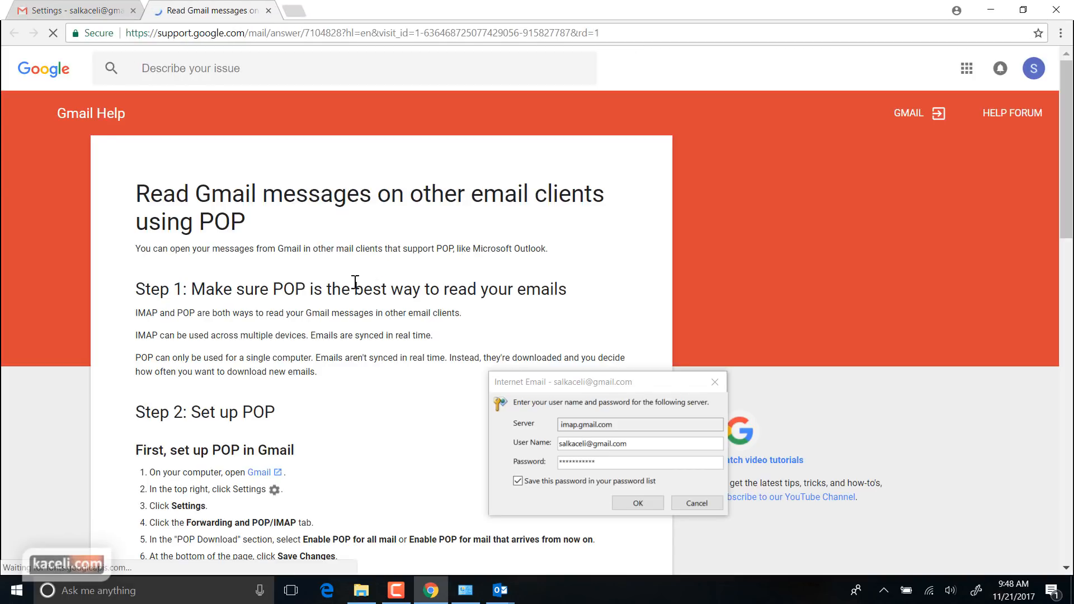
pyautogui.scroll(-5, 353, 300)
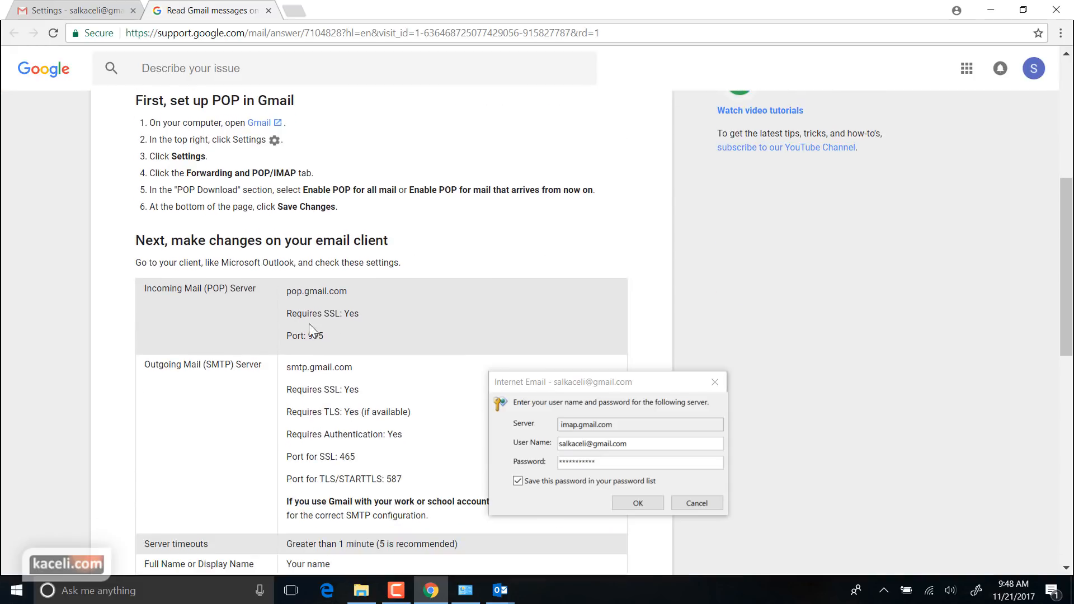
pyautogui.scroll(-2, 300, 323)
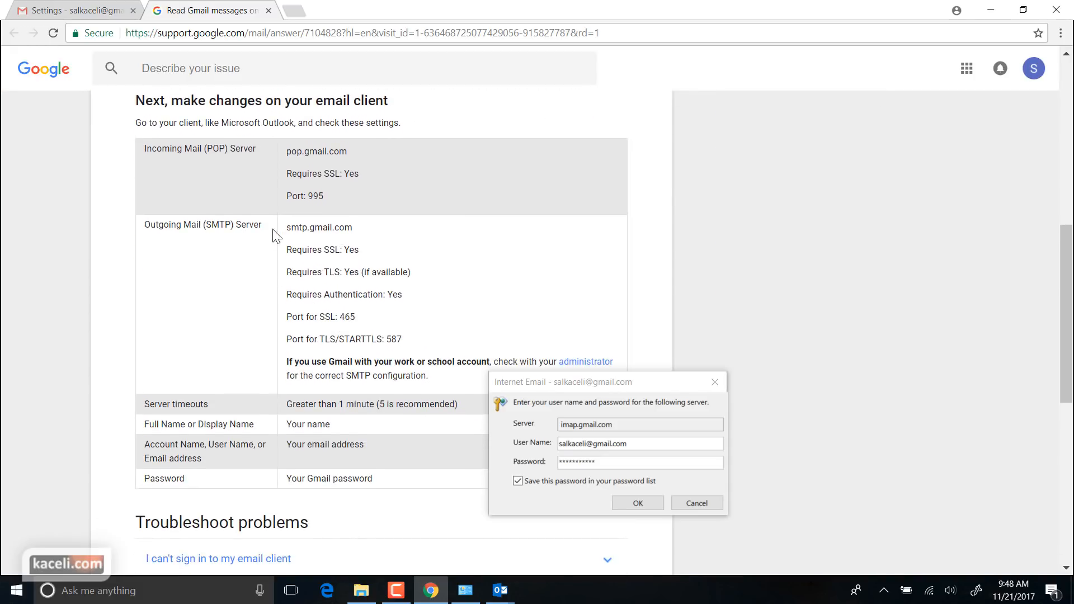
pyautogui.scroll(1, 347, 287)
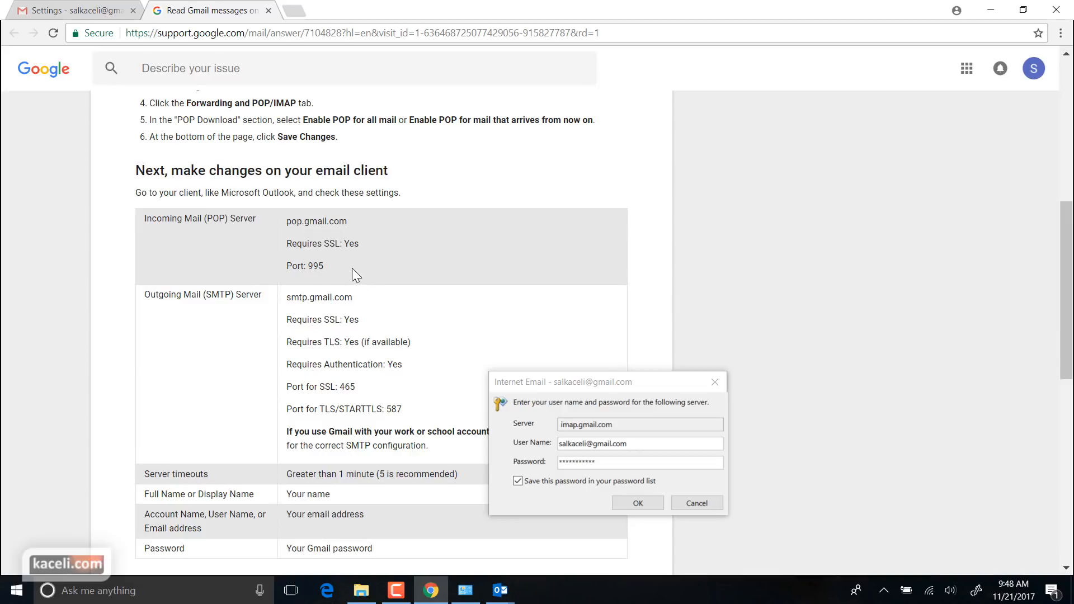
pyautogui.click(629, 489)
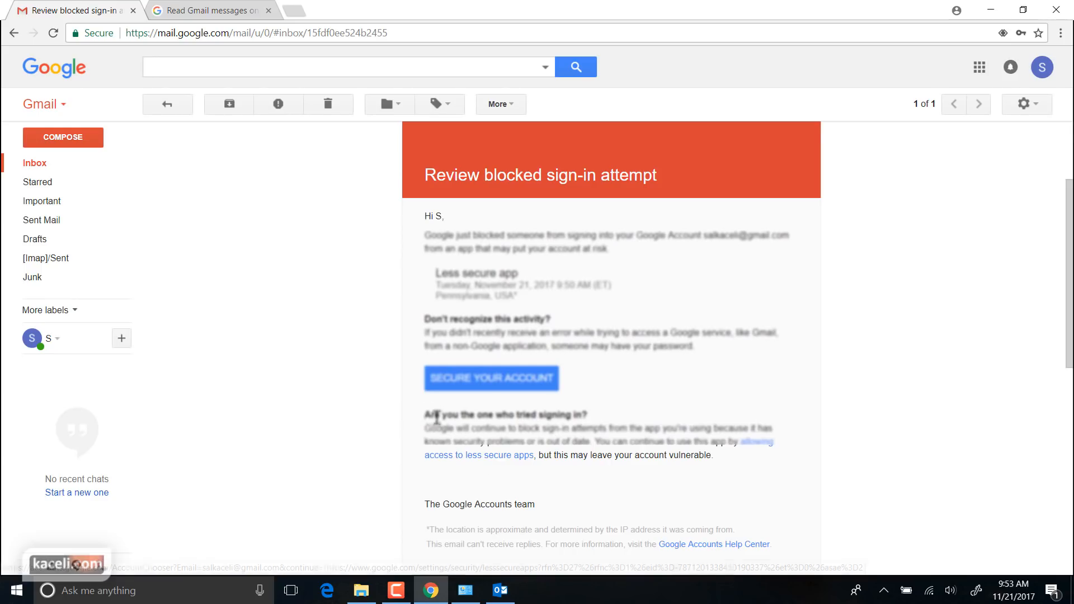
# Step: Open the 'Review blocked sign-in attempt' email and follow its less-secure-apps link
pyautogui.scroll(3, 436, 411)
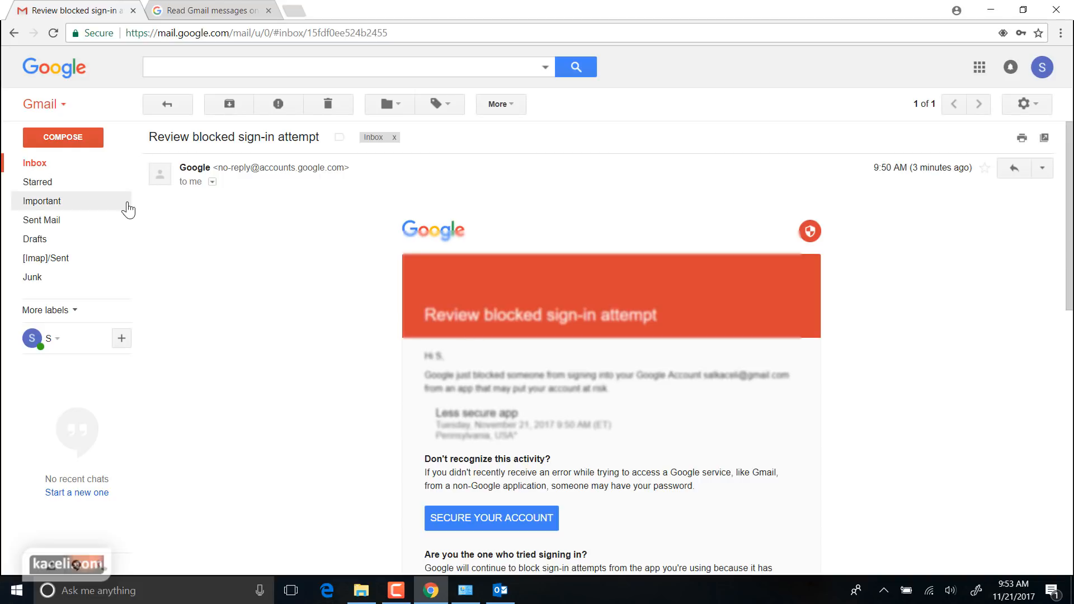
pyautogui.click(37, 169)
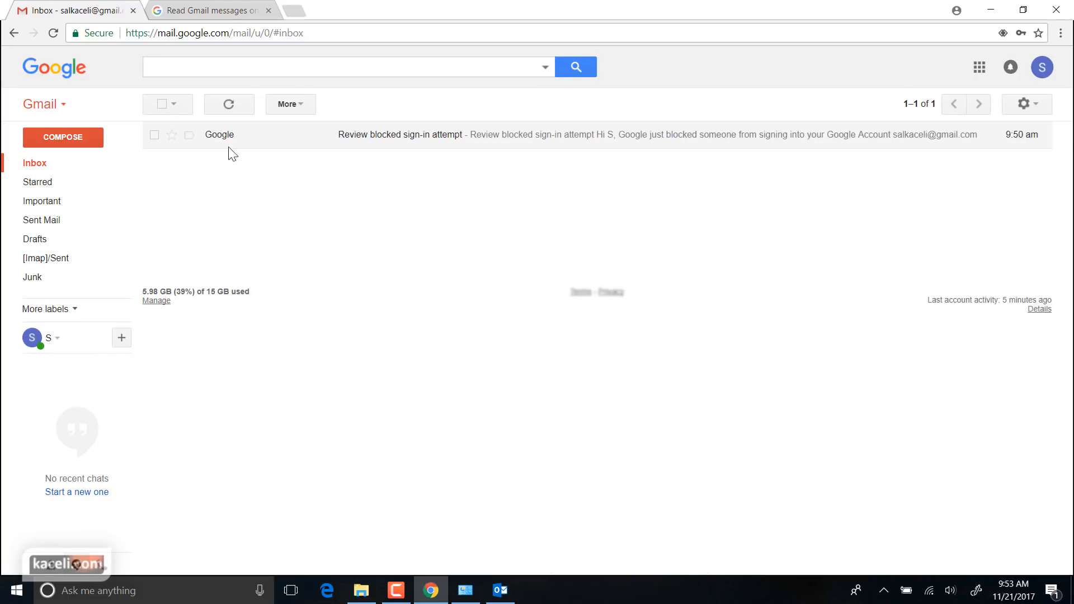
pyautogui.click(371, 140)
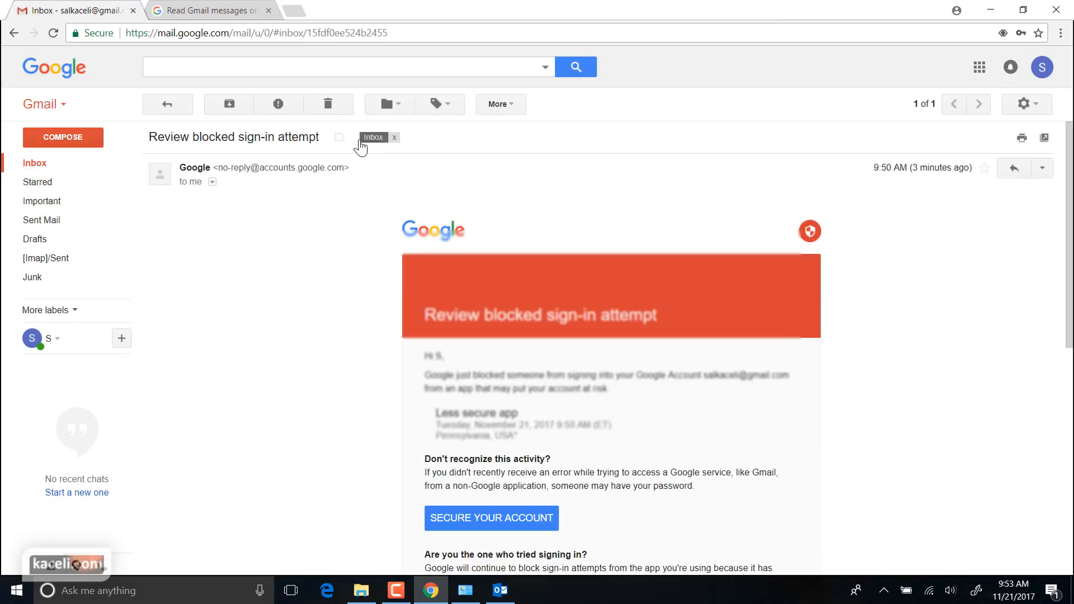
pyautogui.scroll(-3, 549, 468)
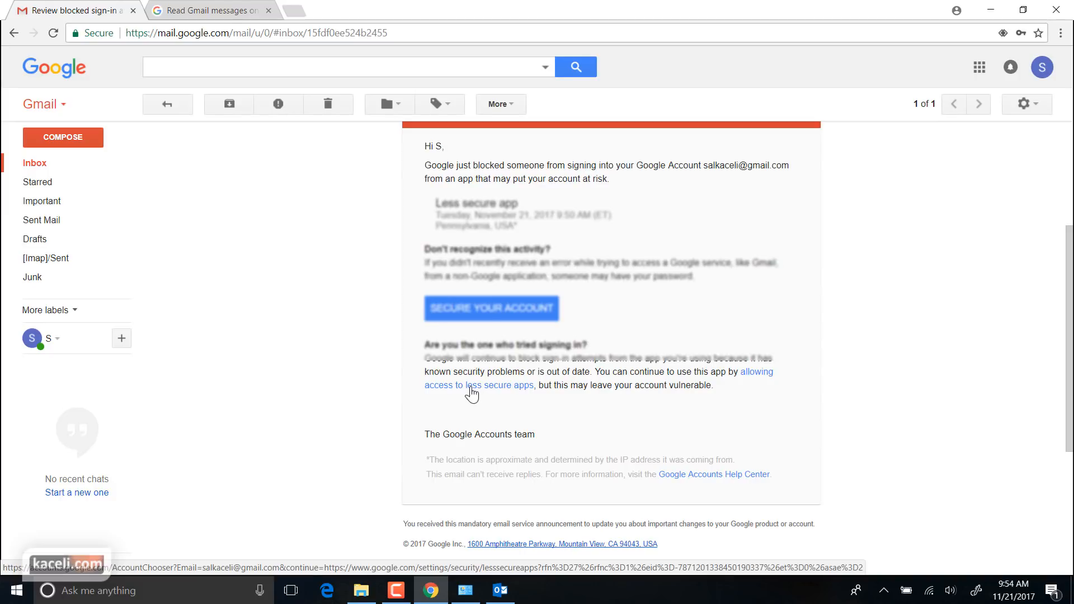
pyautogui.click(473, 387)
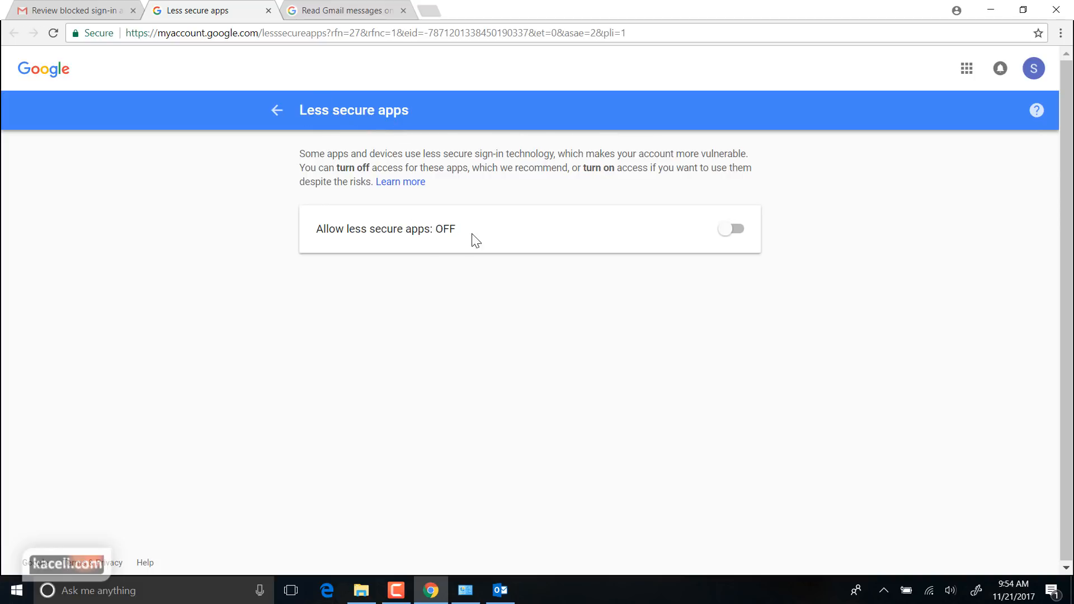
# Step: Turn 'Allow less secure apps' ON and check the recent events on the Sign-in & security page
pyautogui.click(736, 240)
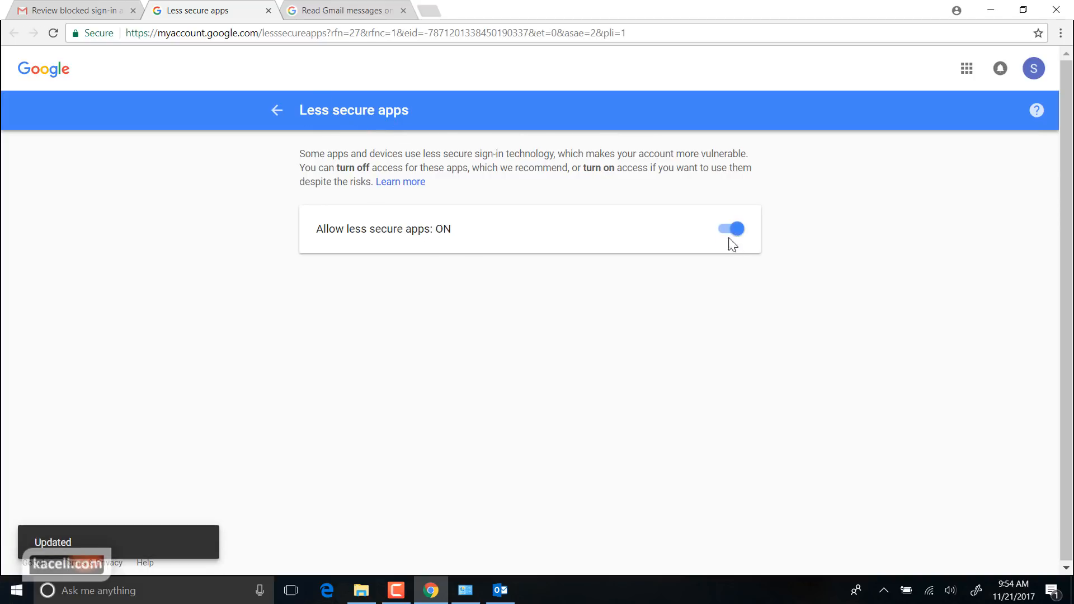
pyautogui.click(277, 110)
pyautogui.click(302, 32)
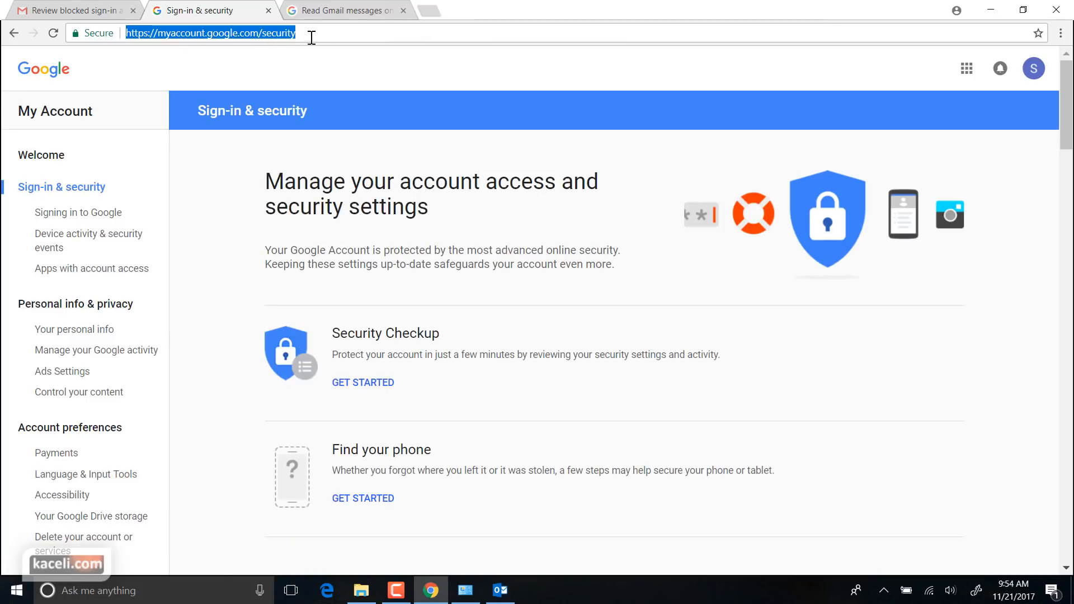
pyautogui.scroll(-1, 447, 358)
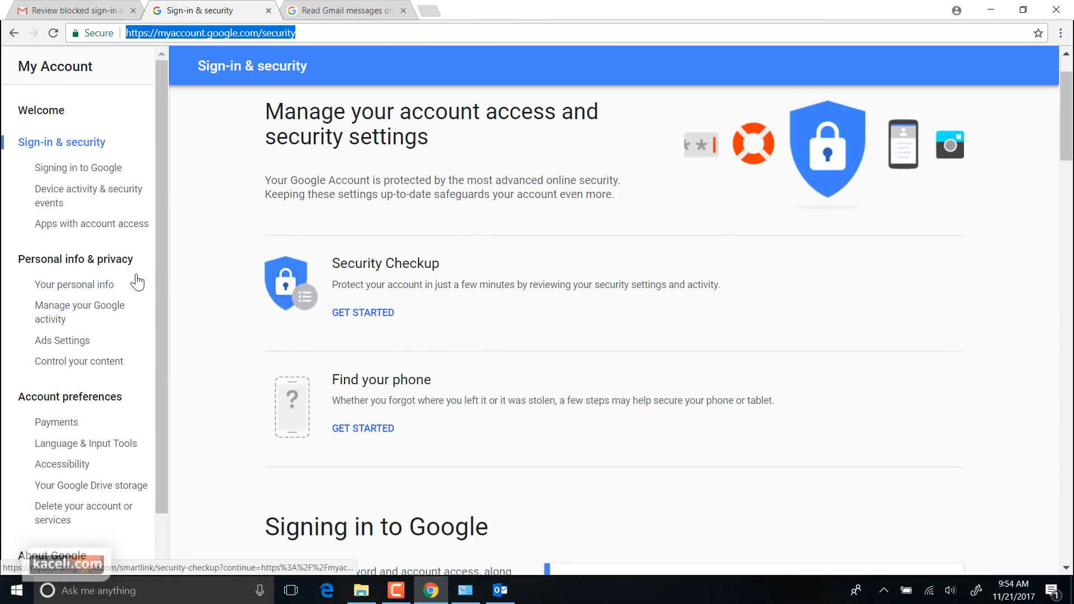
pyautogui.scroll(-15, 496, 364)
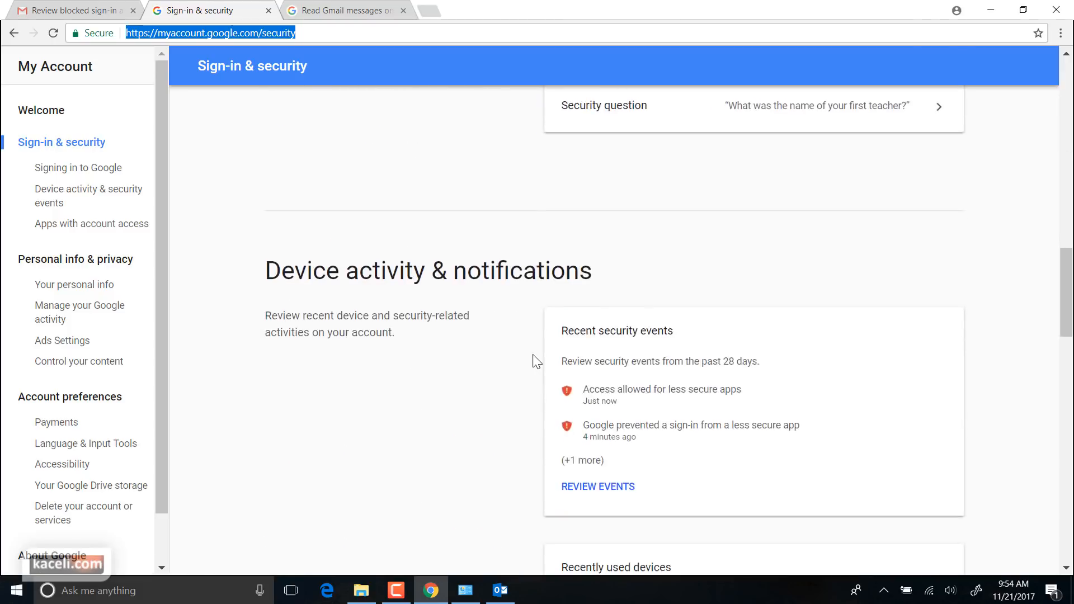
pyautogui.scroll(-5, 531, 361)
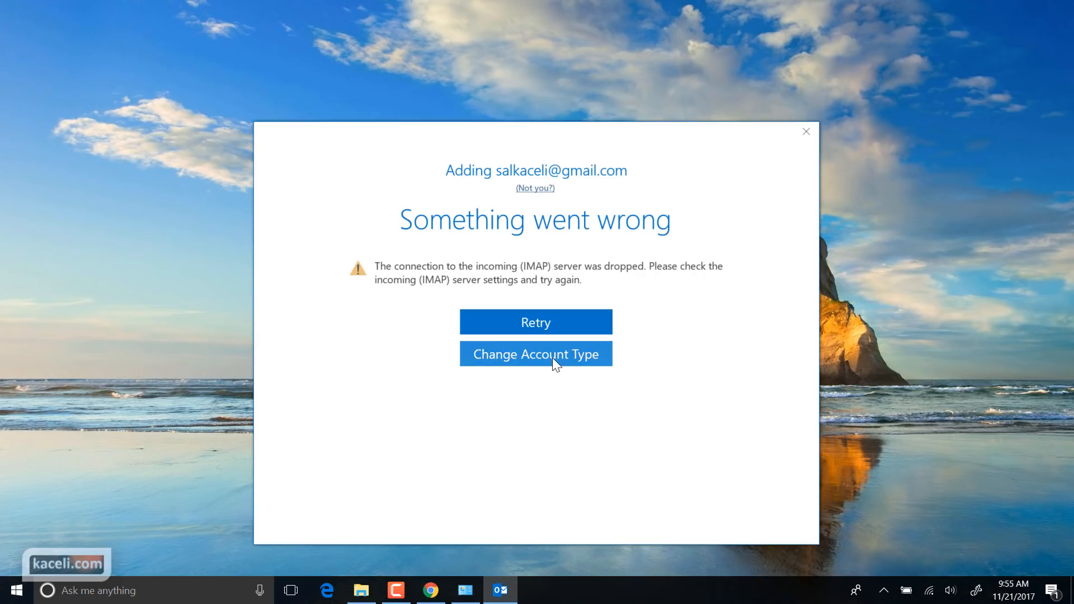
# Step: Change the account type to Google and accept imap.gmail.com port 993 and smtp.gmail.com port 465
pyautogui.click(553, 357)
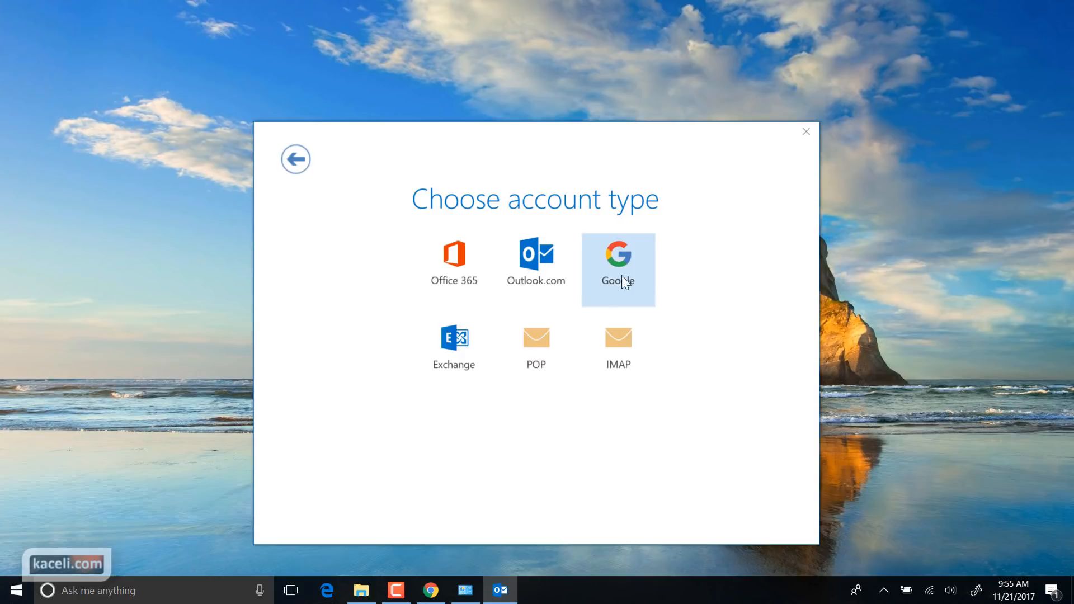
pyautogui.click(616, 279)
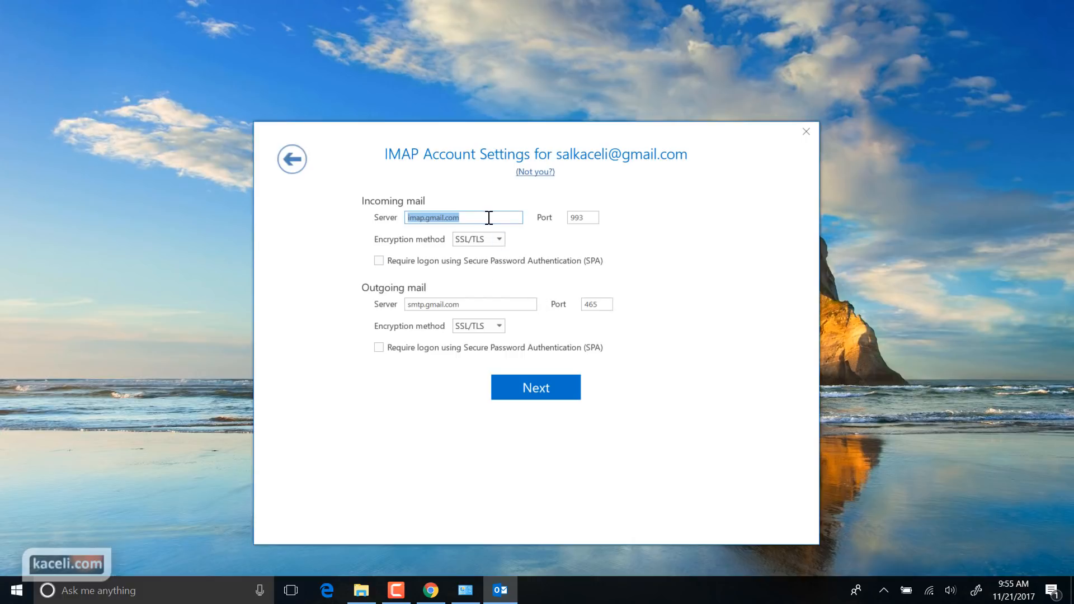
pyautogui.click(585, 219)
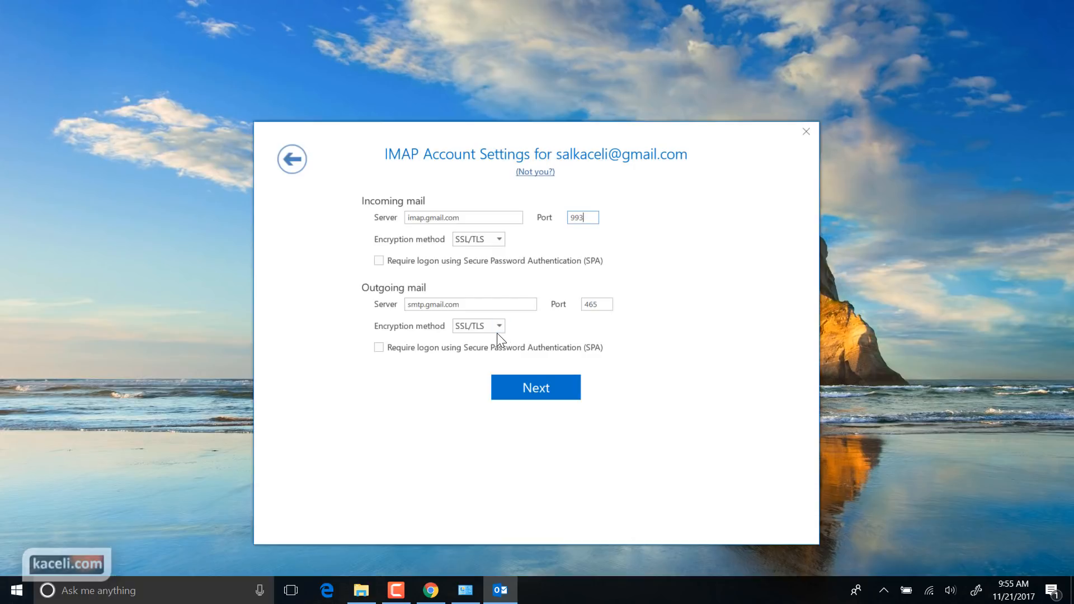
pyautogui.click(540, 390)
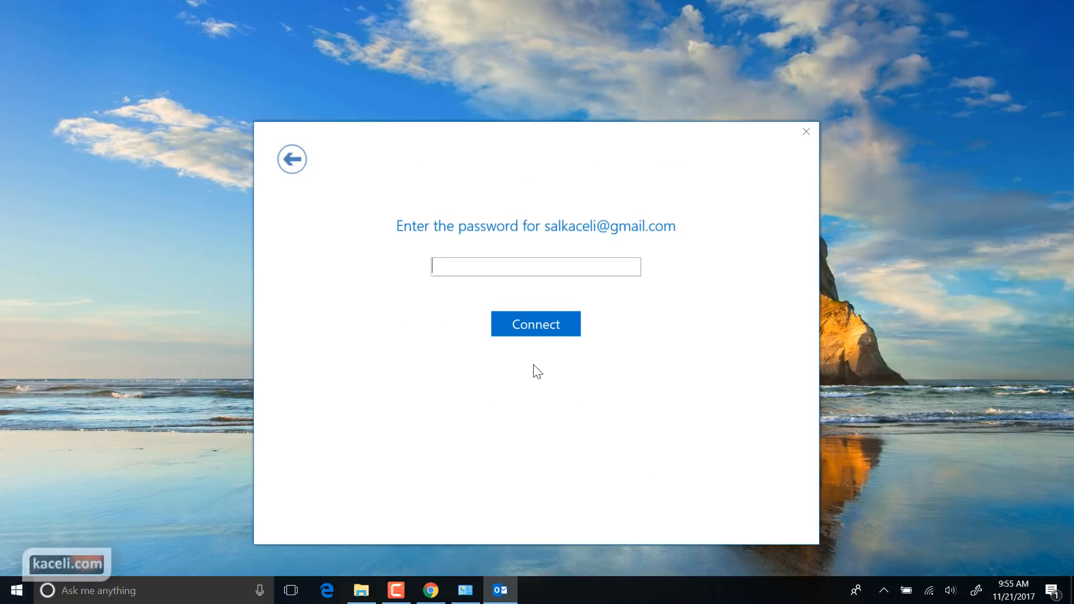
# Step: Enter the account password, connect, decline the Outlook Mobile setup, and finish
pyautogui.write('*****')
pyautogui.click(523, 314)
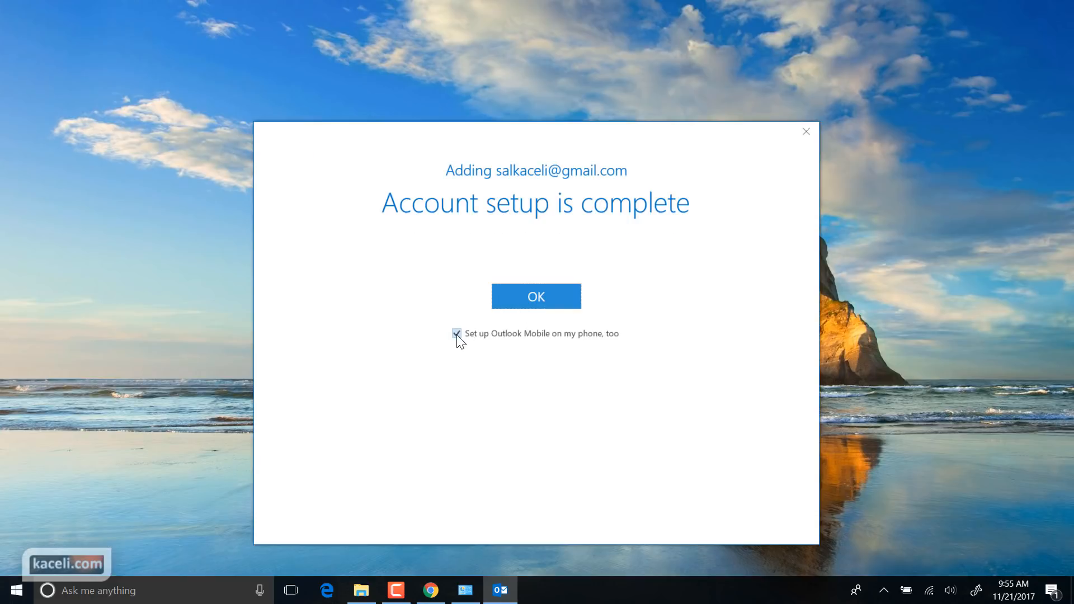
pyautogui.click(456, 334)
pyautogui.click(518, 303)
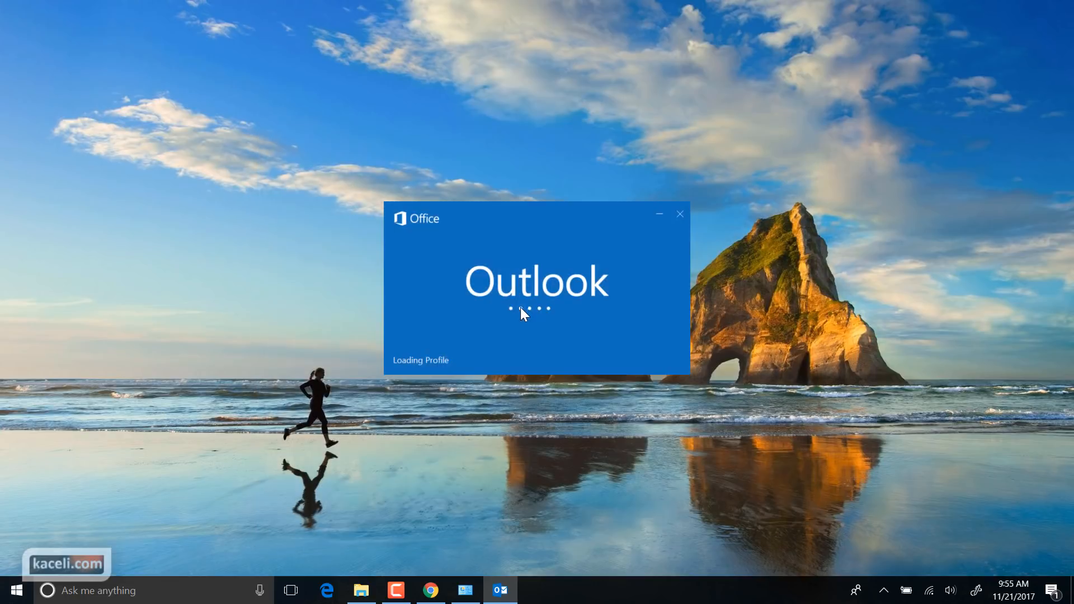